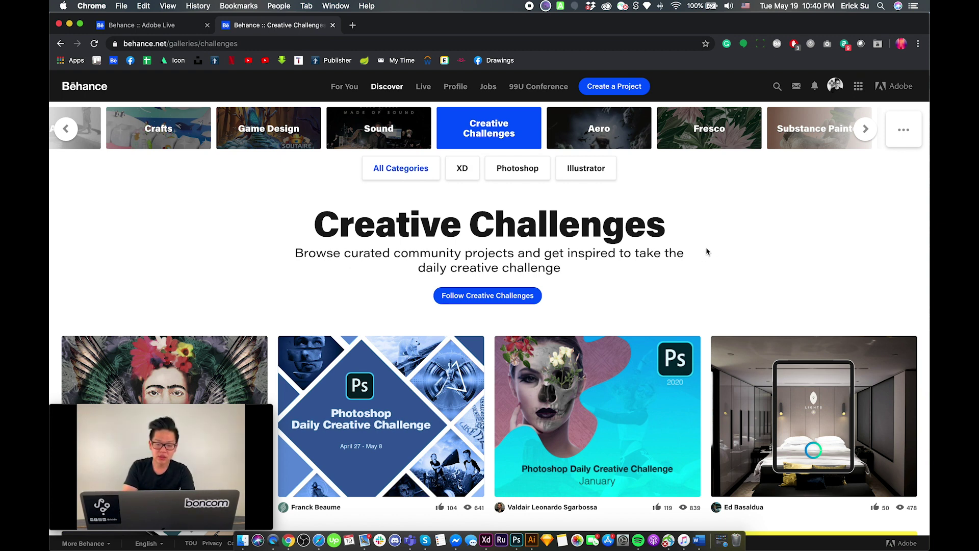
Browse the Creative Challenges gallery and back up, then switch to the Behance :: Adobe Live tab.
scroll(756, 244, "down", 20)
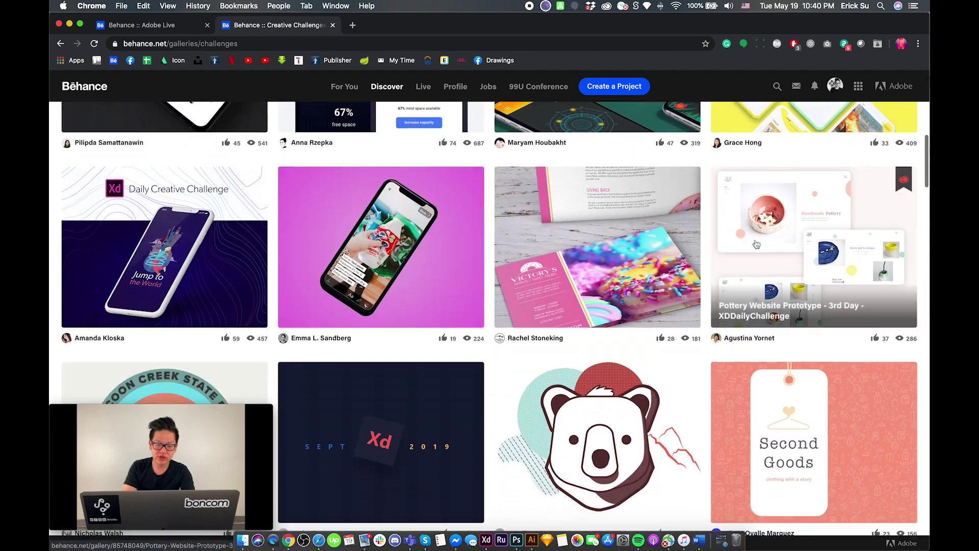
scroll(756, 243, "down", 10)
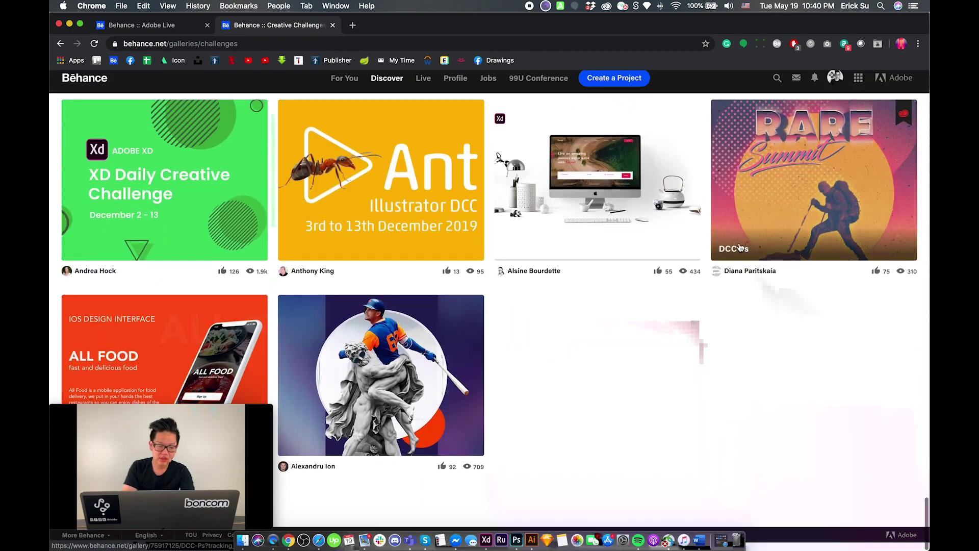
mouse_move(467, 320)
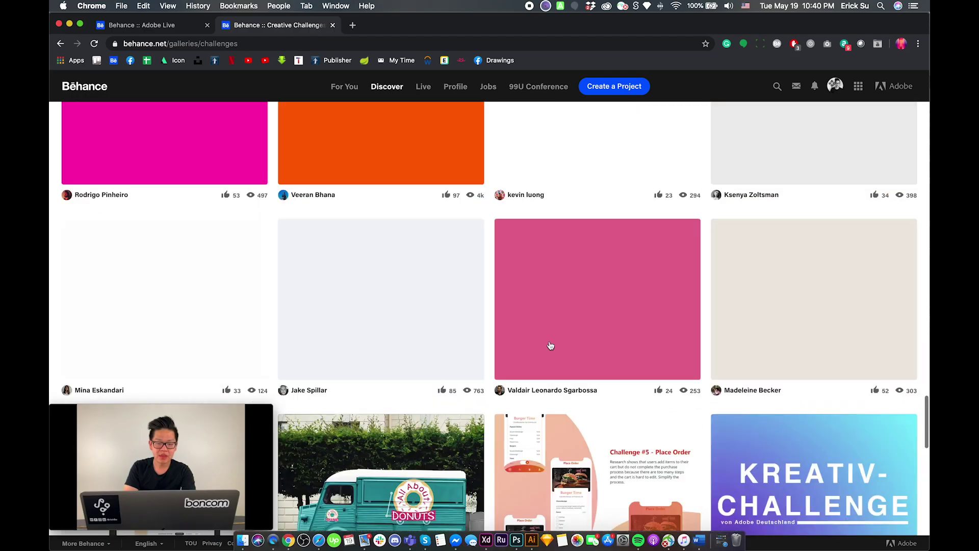
scroll(548, 344, "up", 15)
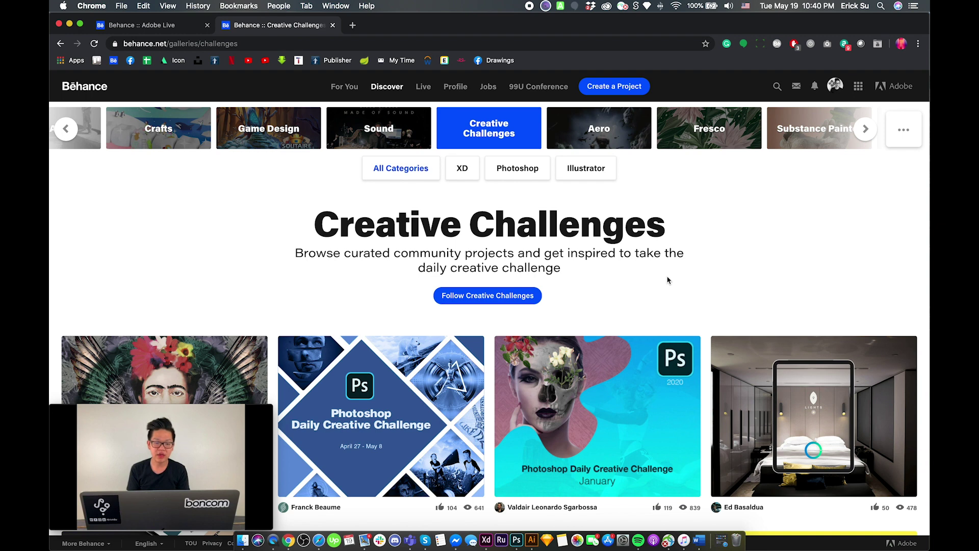
key("ctrl+shift+Tab")
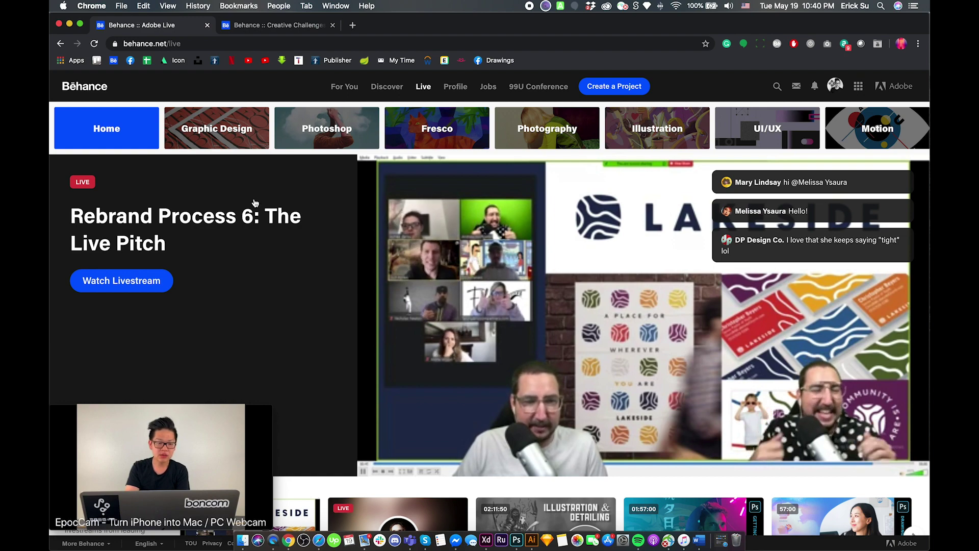
scroll(324, 309, "down", 5)
scroll(323, 309, "down", 5)
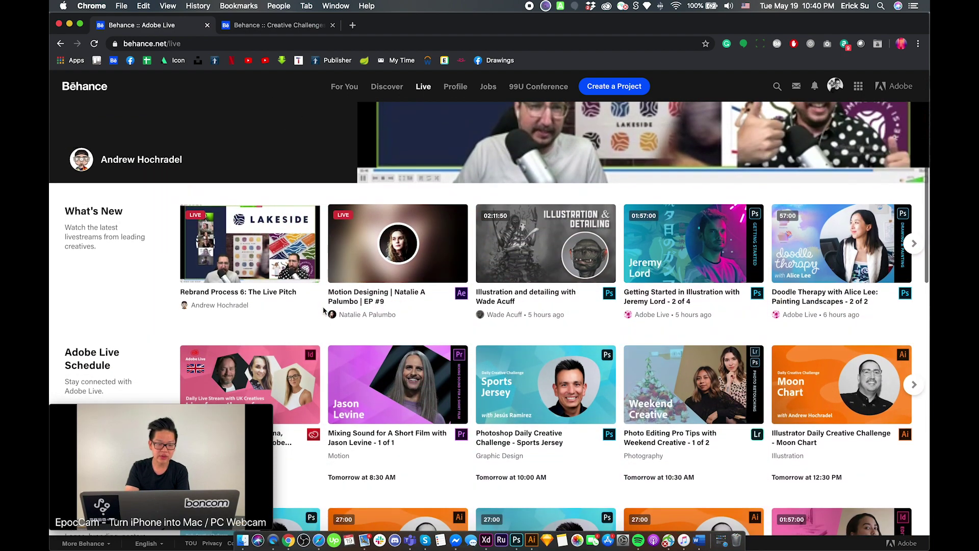
scroll(193, 256, "down", 5)
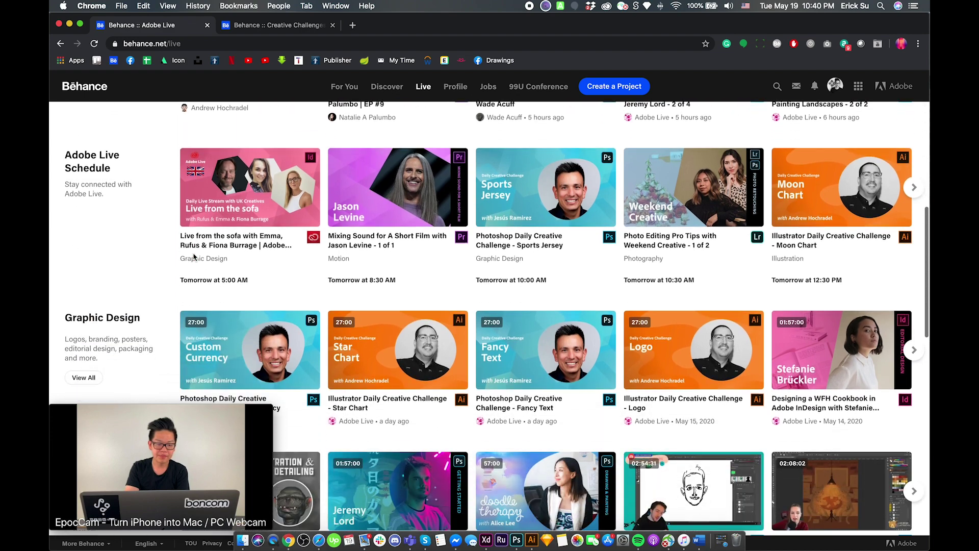
scroll(193, 257, "down", 2)
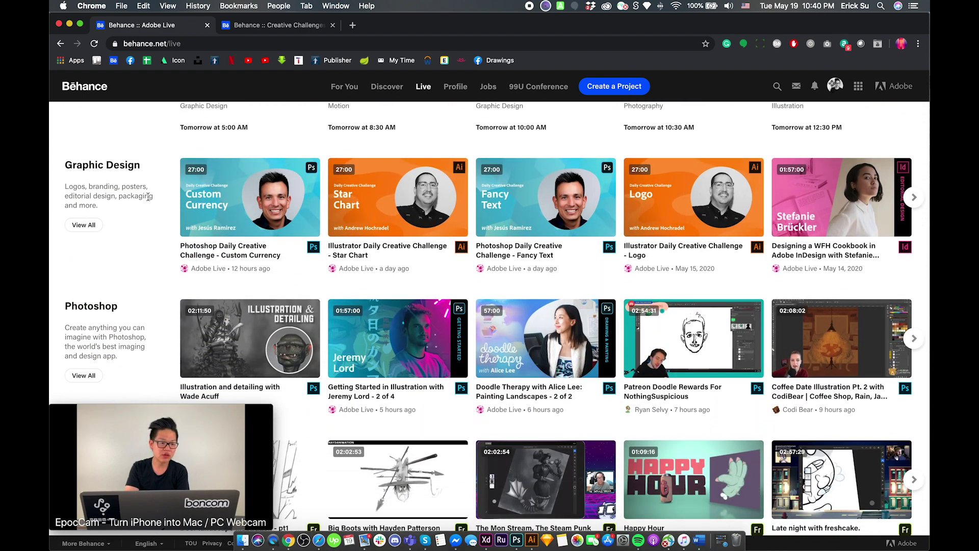
scroll(147, 197, "down", 3)
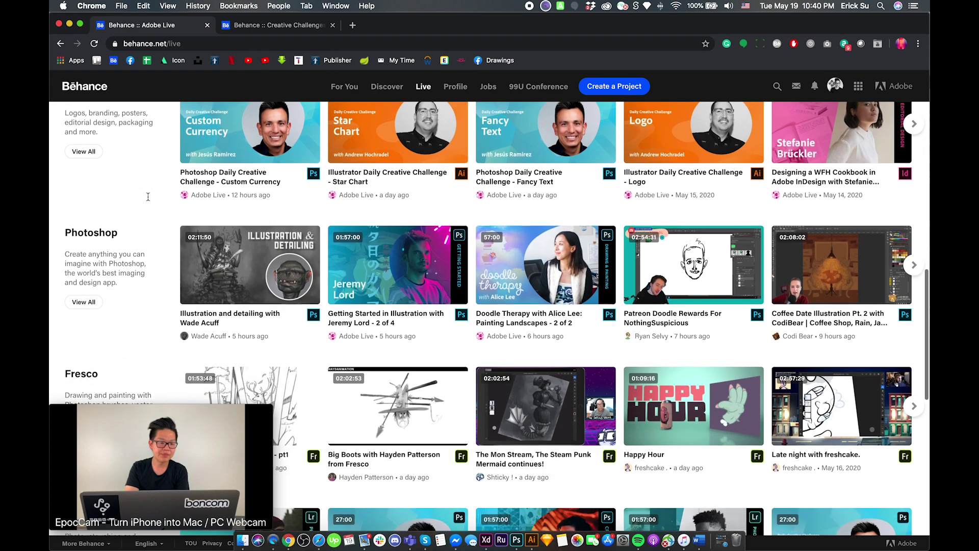
scroll(146, 199, "down", 2)
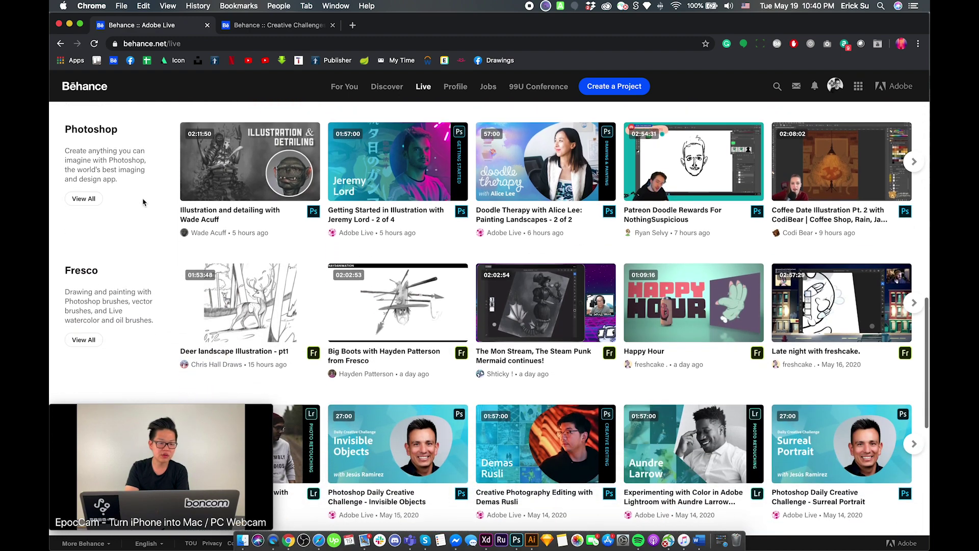
scroll(143, 202, "down", 2)
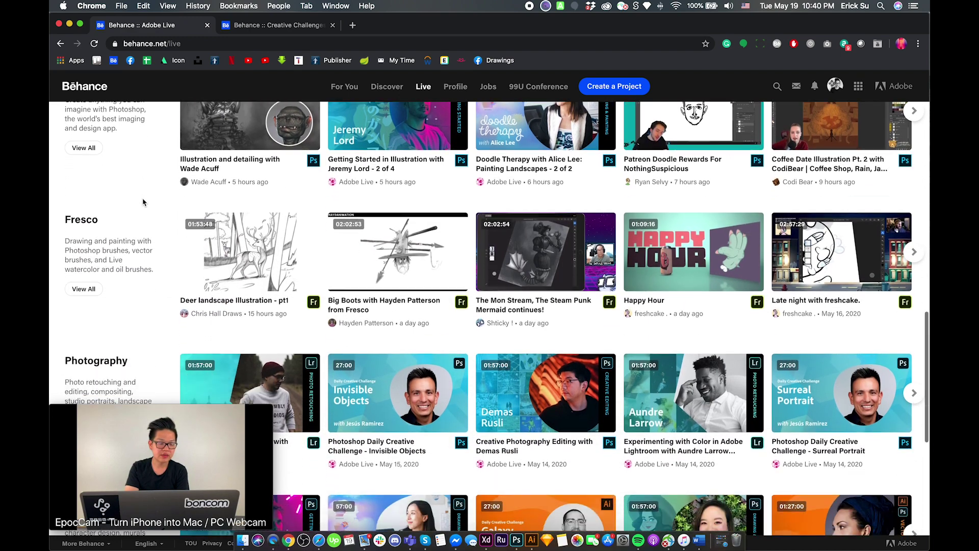
scroll(143, 201, "down", 8)
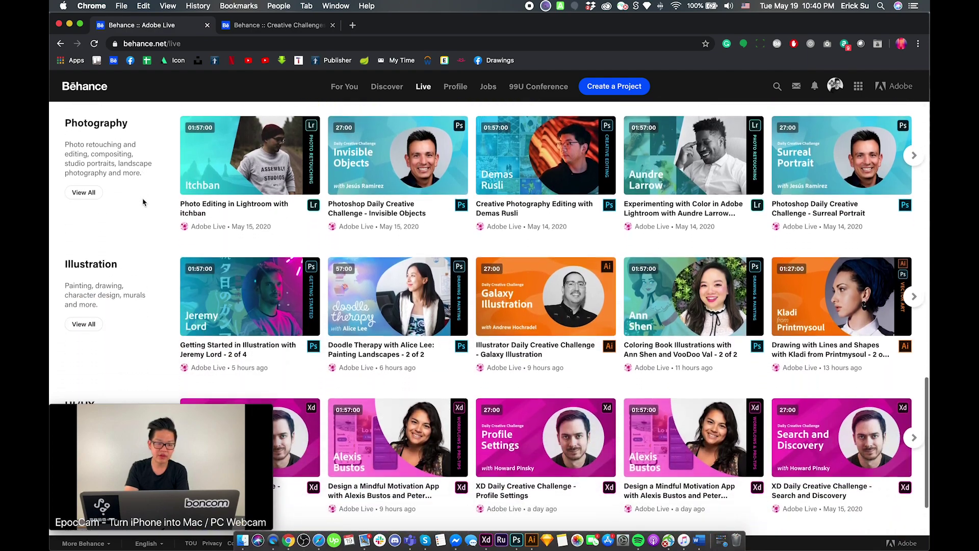
scroll(143, 203, "up", 20)
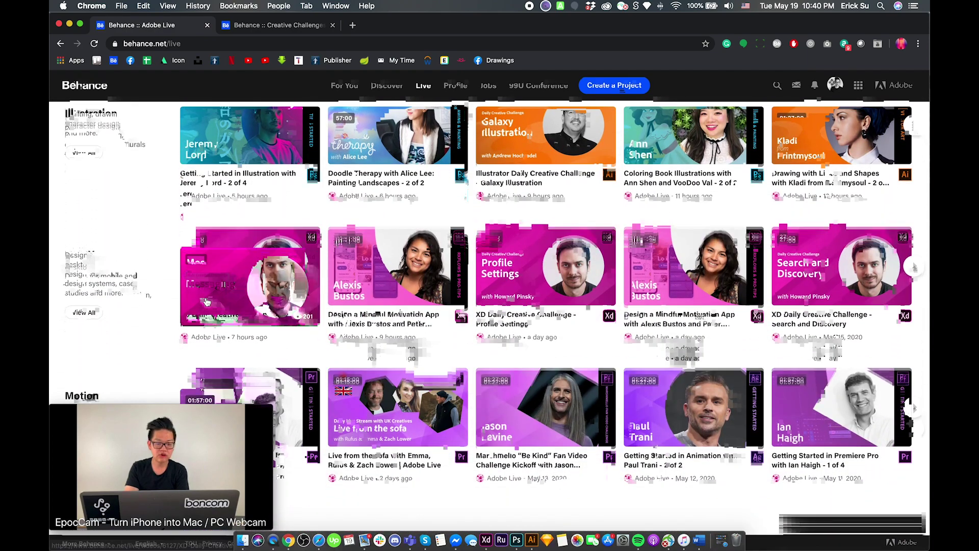
scroll(206, 301, "up", 10)
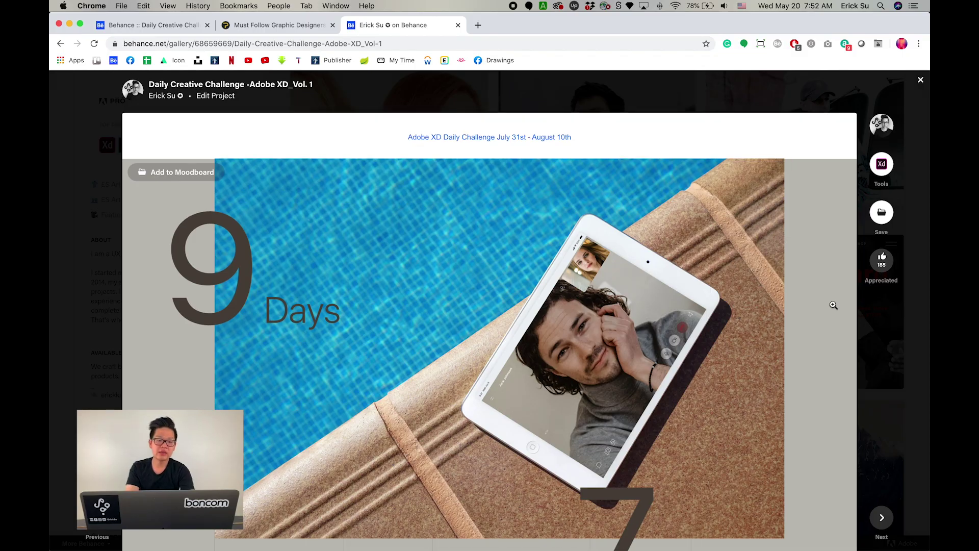
Scroll down through the Daily Creative Challenge Adobe XD project.
scroll(834, 305, "down", 3)
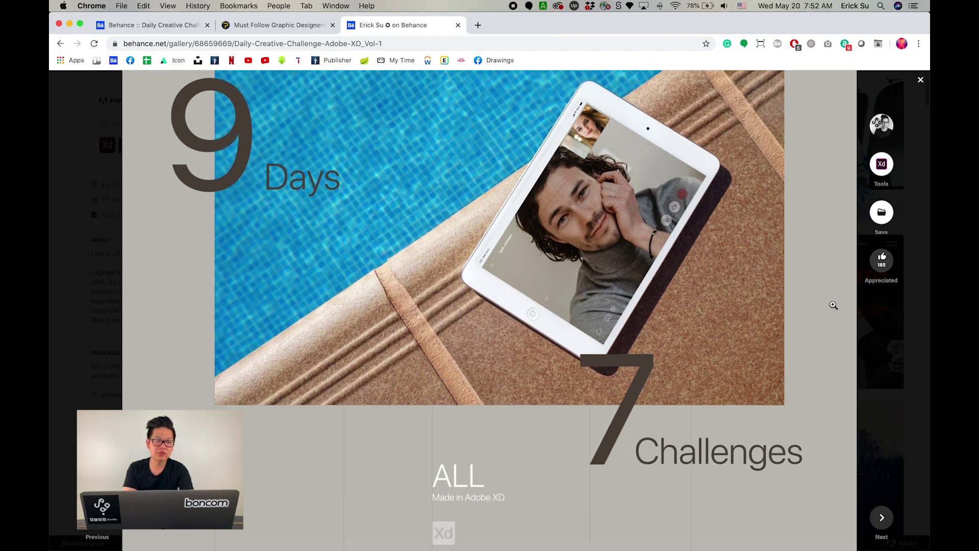
scroll(834, 305, "down", 10)
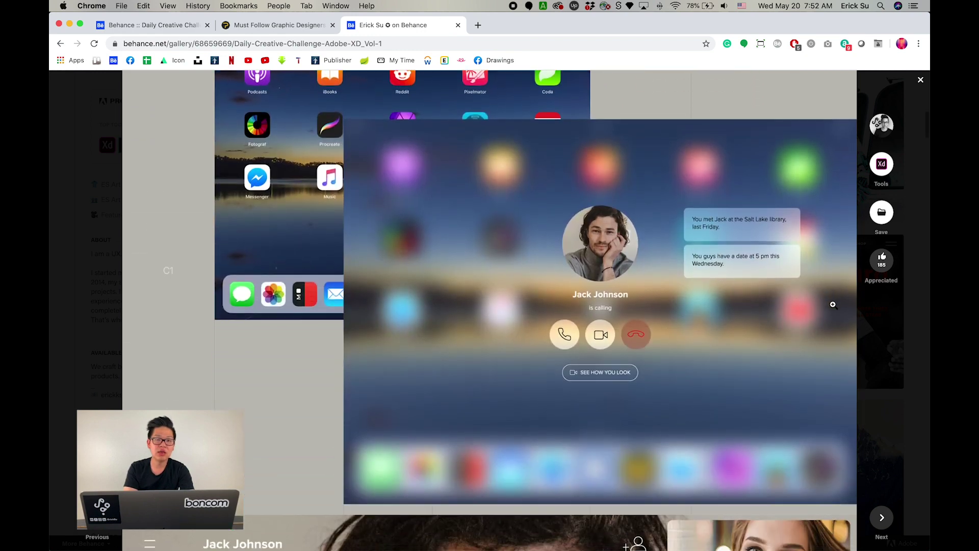
scroll(833, 305, "down", 10)
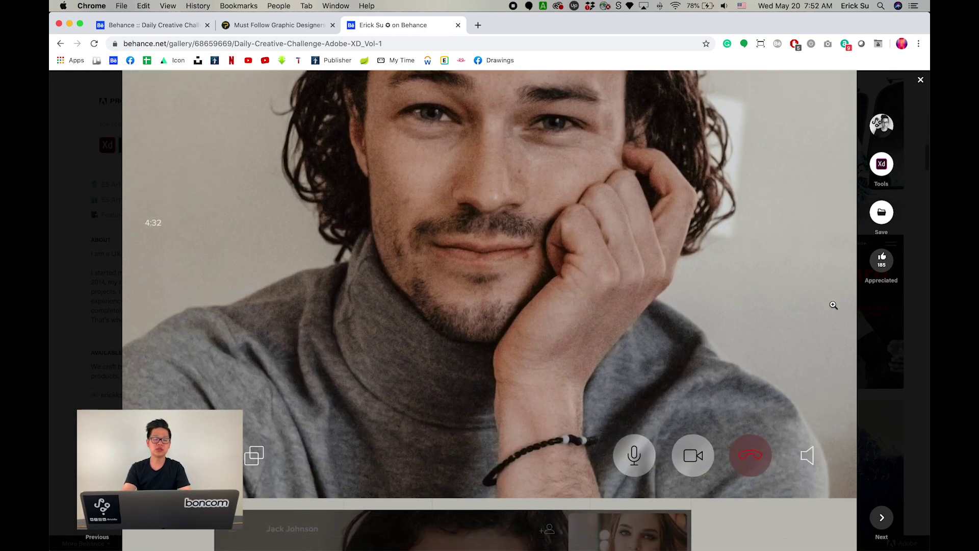
scroll(833, 305, "down", 10)
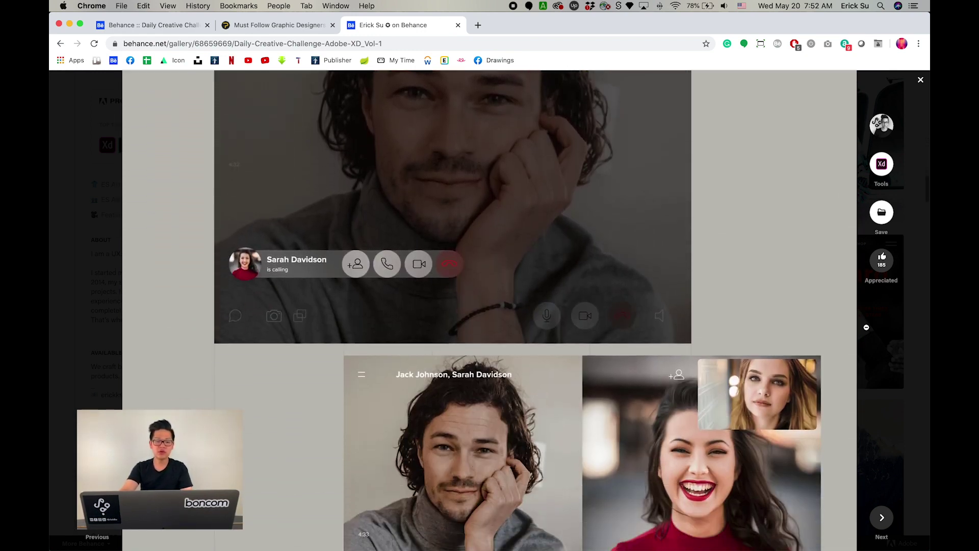
scroll(865, 327, "down", 10)
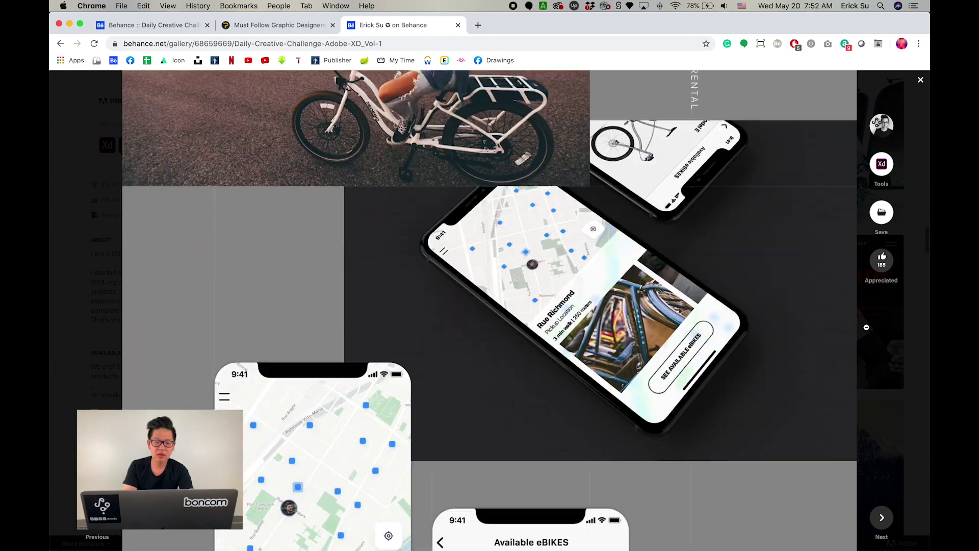
scroll(866, 327, "down", 10)
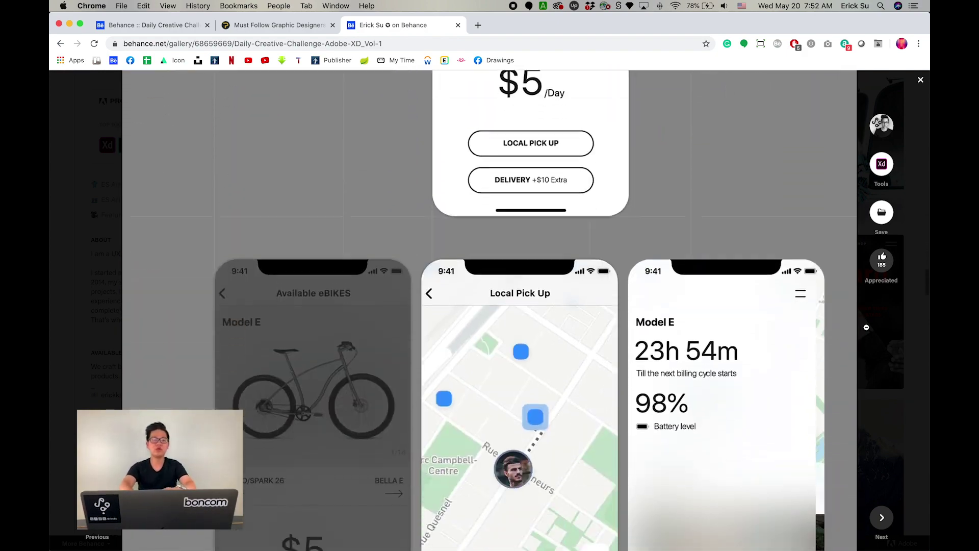
scroll(866, 326, "down", 8)
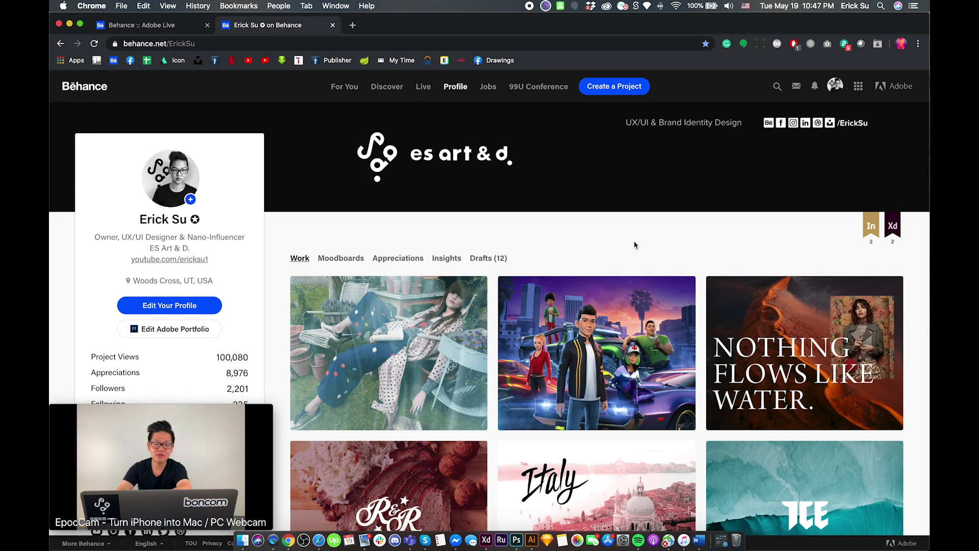
Show the Multiple Owners list for the Fast & Furious project.
scroll(587, 306, "down", 2)
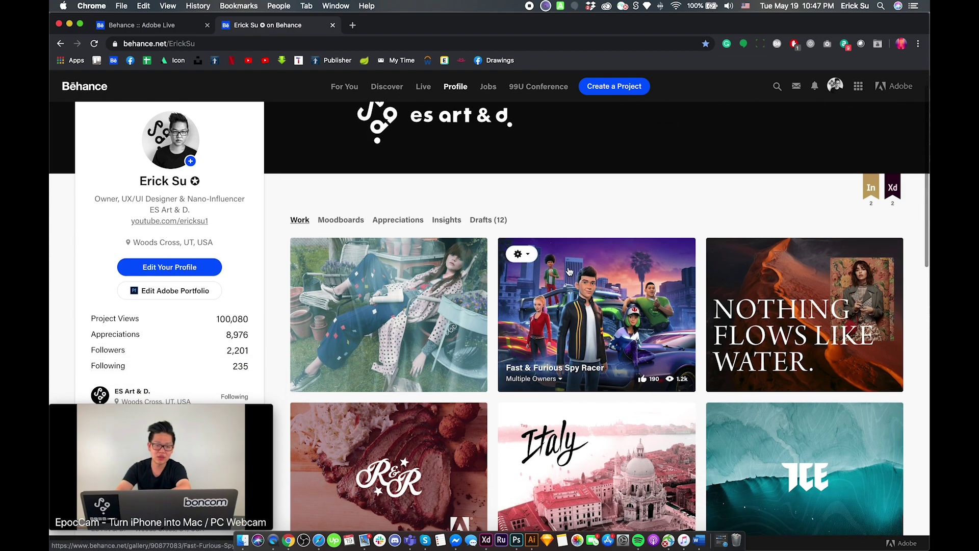
left_click(533, 378)
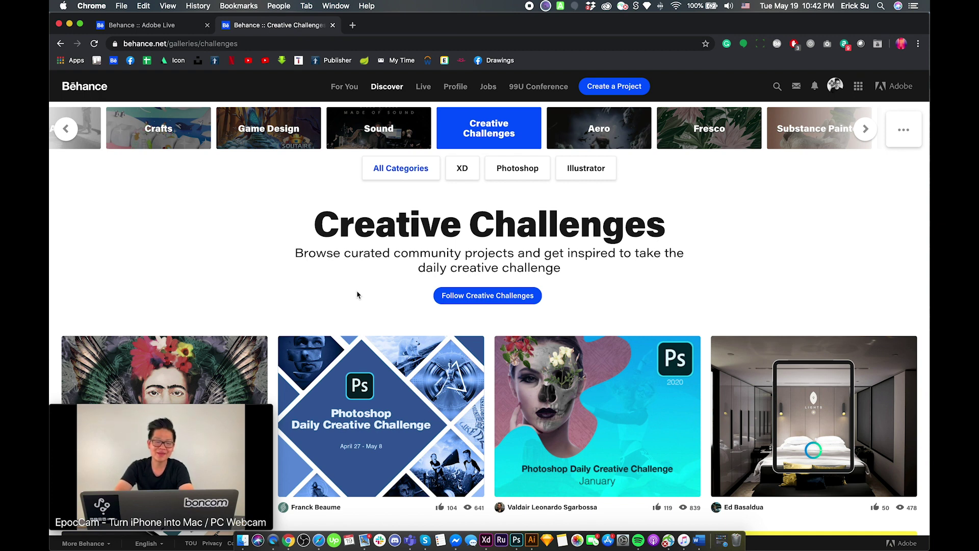
scroll(407, 261, "down", 4)
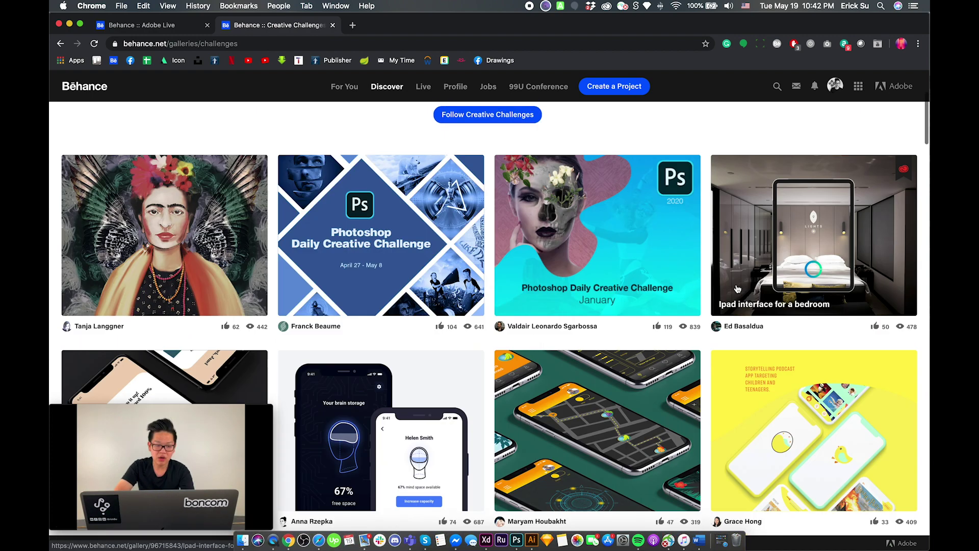
scroll(636, 308, "up", 1)
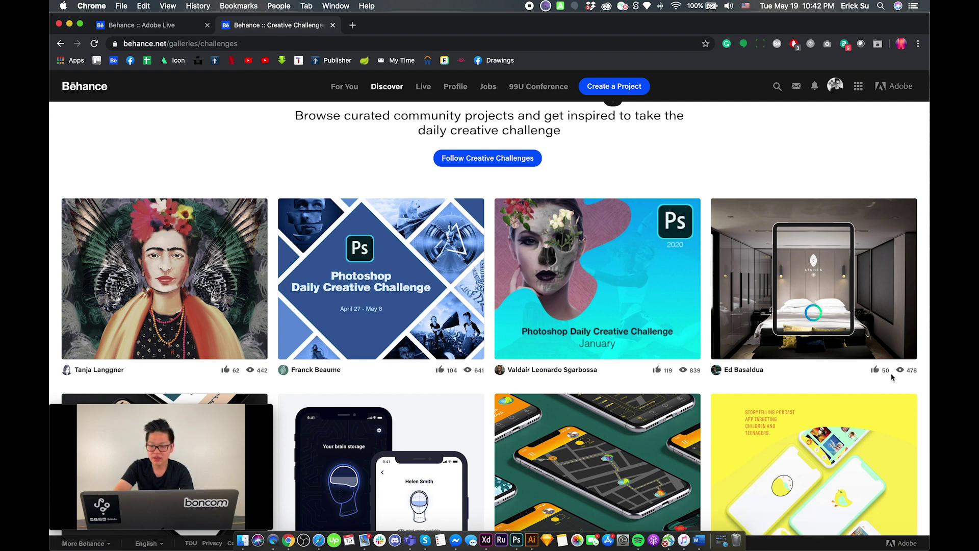
scroll(667, 388, "down", 5)
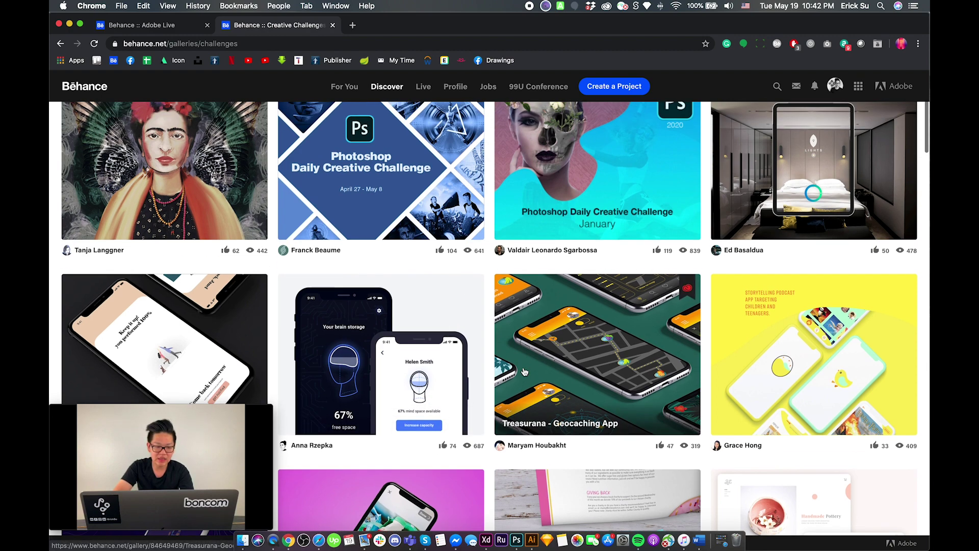
scroll(525, 372, "up", 8)
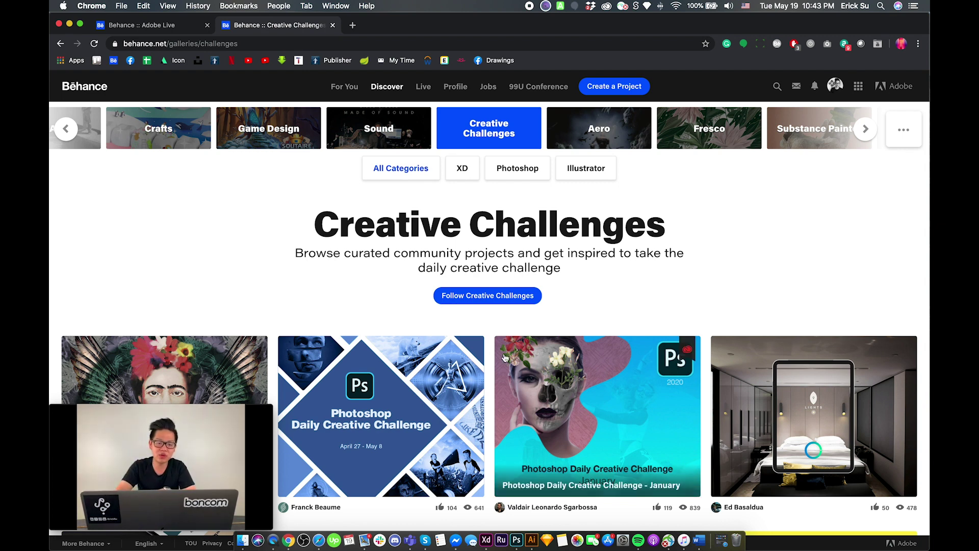
mouse_move(477, 364)
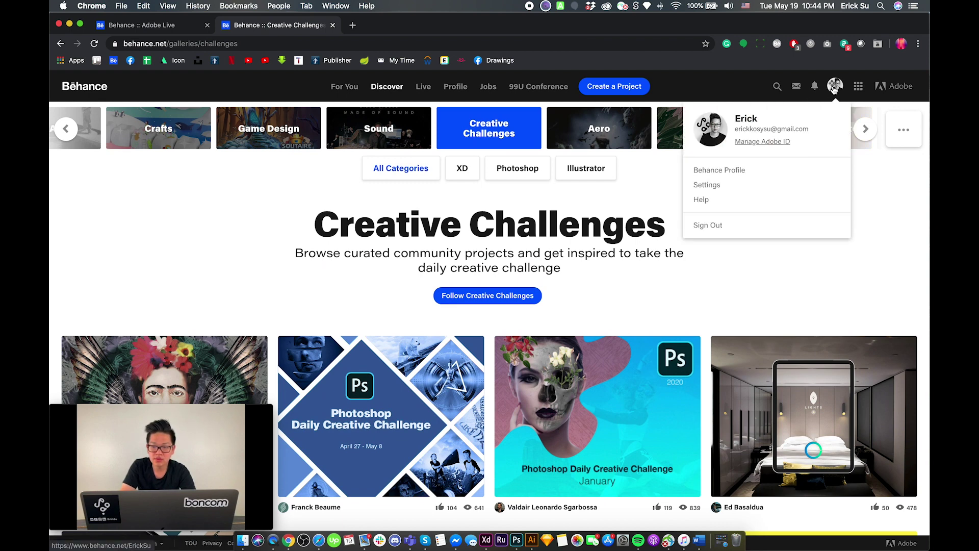
Go to your Behance profile and choose Edit on the One of the Kind project.
left_click(833, 89)
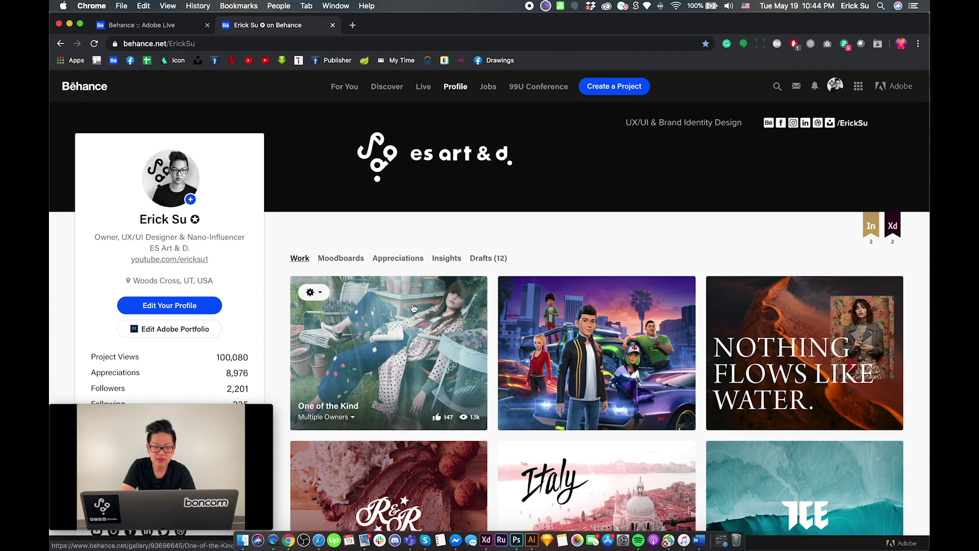
left_click(325, 292)
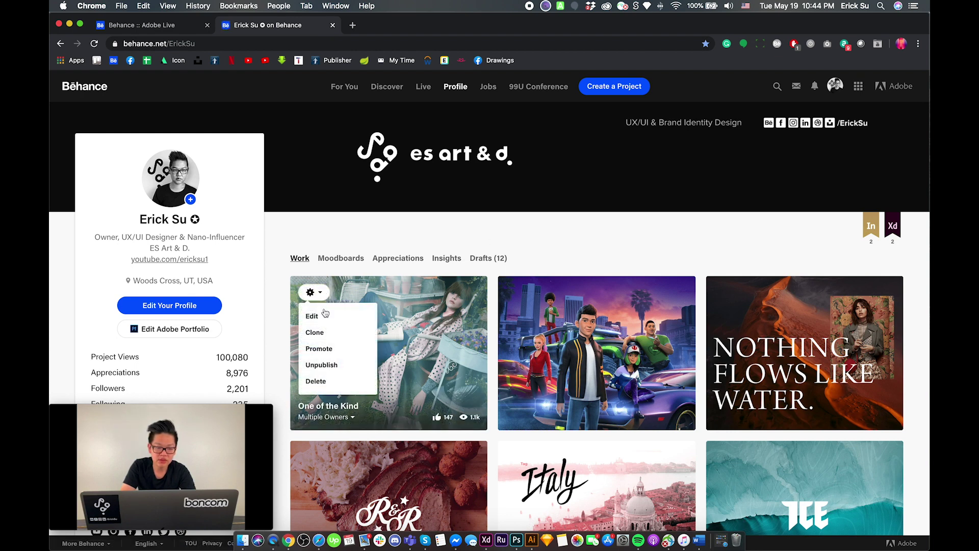
left_click(323, 316)
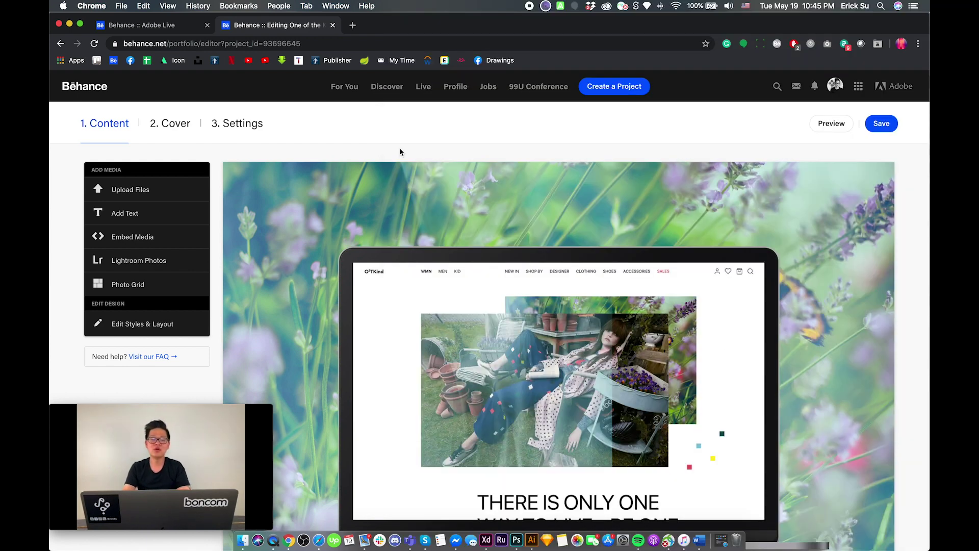
In the Discoverability settings, try the tags xddailychallenge and psdailychallenge, erasing both without adding.
left_click(253, 131)
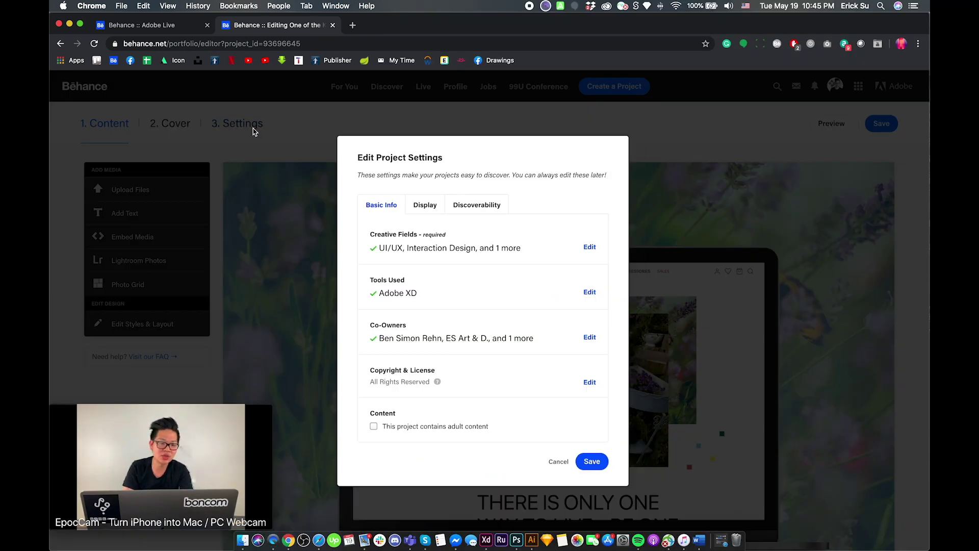
left_click(457, 210)
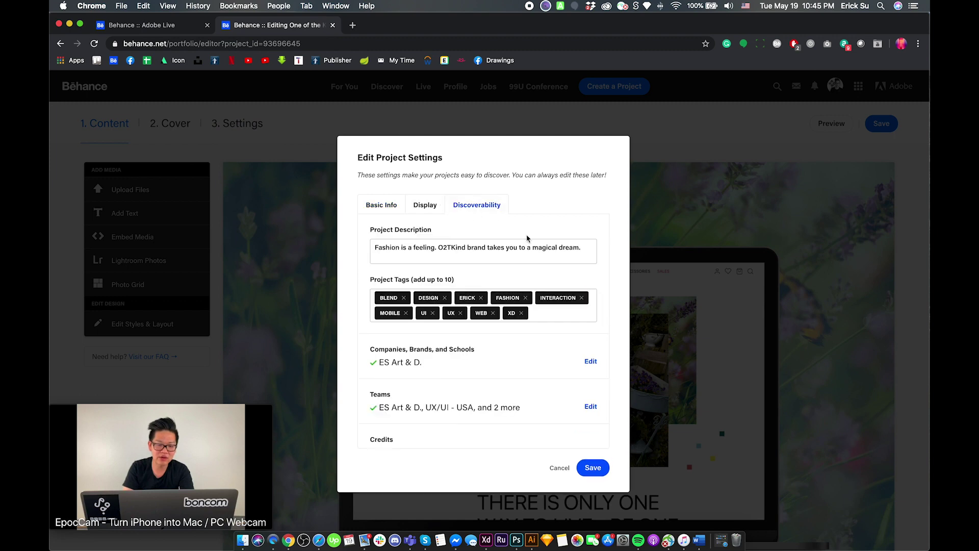
left_click(530, 315)
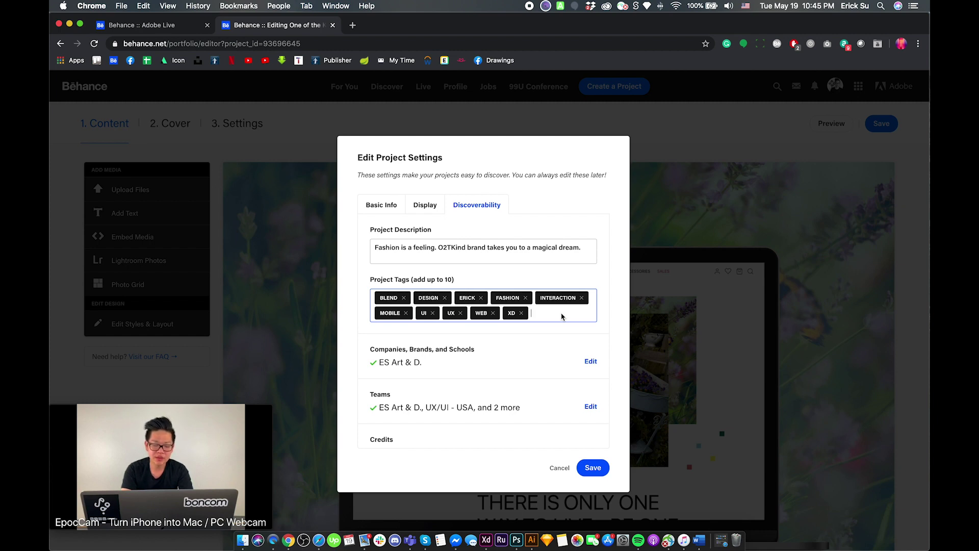
type("xddaily")
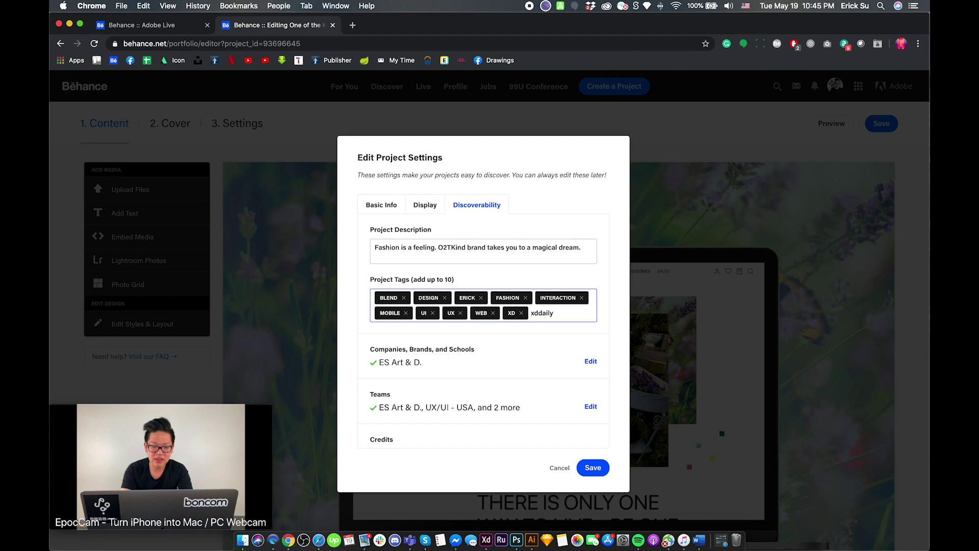
type("challenge")
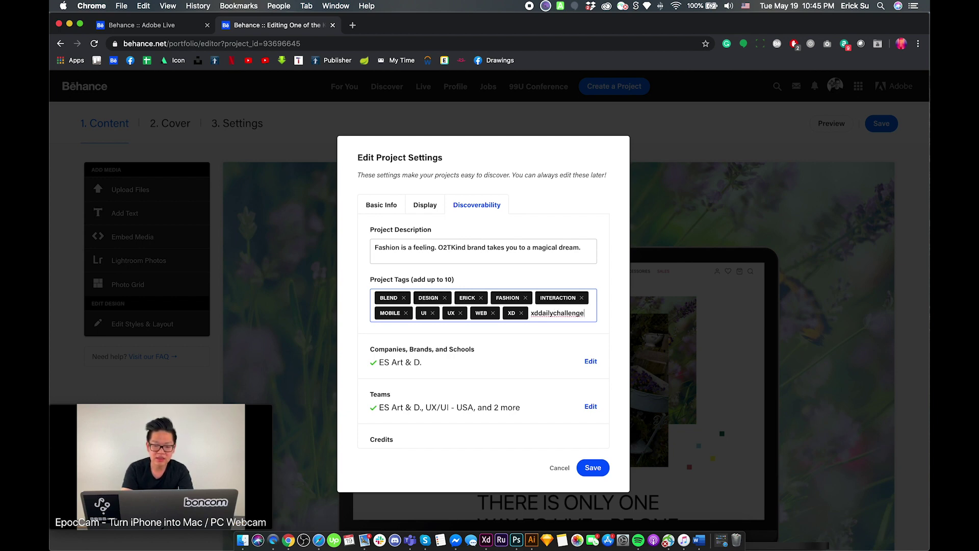
key("BackSpace")
key("BackSpace")
key("BackSpace")
key("BackSpace")
key("BackSpace")
key("BackSpace")
key("BackSpace")
key("BackSpace")
key("BackSpace")
key("BackSpace")
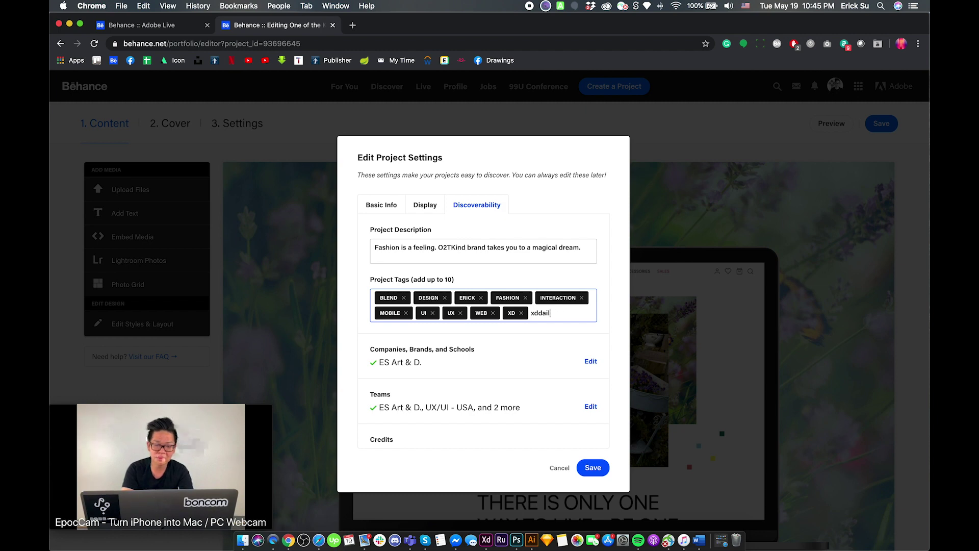
key("BackSpace")
key("BackSpace")
key("BackSpace")
key("BackSpace")
key("BackSpace")
key("BackSpace")
type("psd")
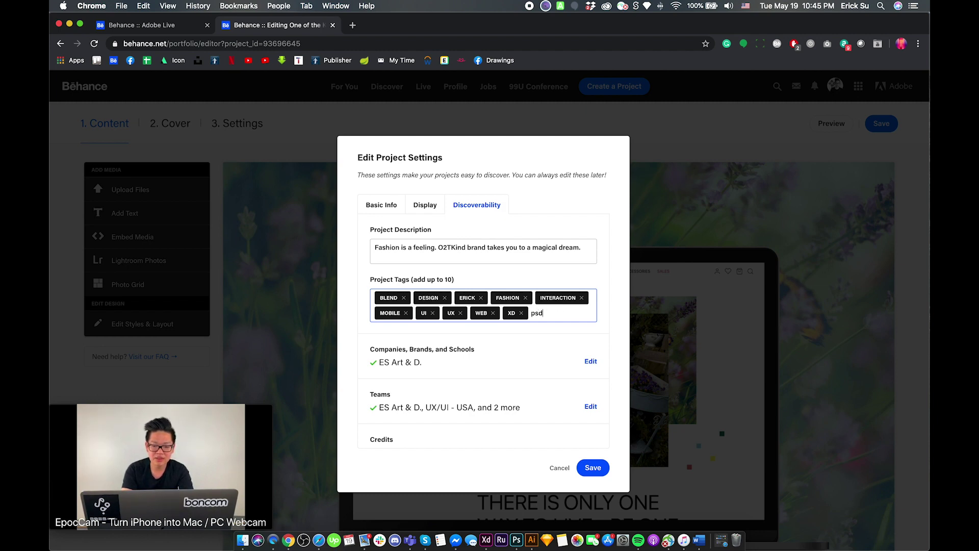
type("ailychalleng")
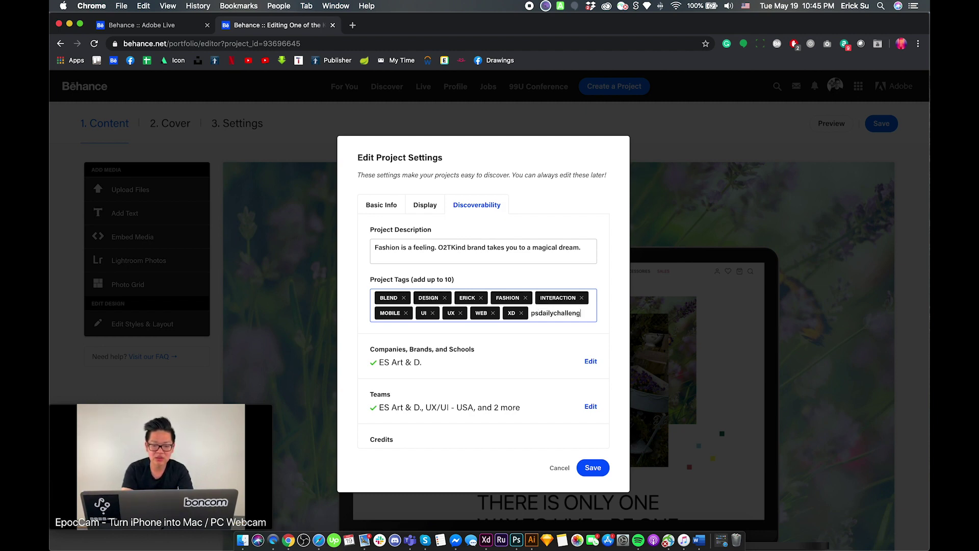
type("e")
key("BackSpace")
key("BackSpace")
key("BackSpace")
key("BackSpace")
key("BackSpace")
key("BackSpace")
key("BackSpace")
key("BackSpace")
key("BackSpace")
key("BackSpace")
key("BackSpace")
key("BackSpace")
key("BackSpace")
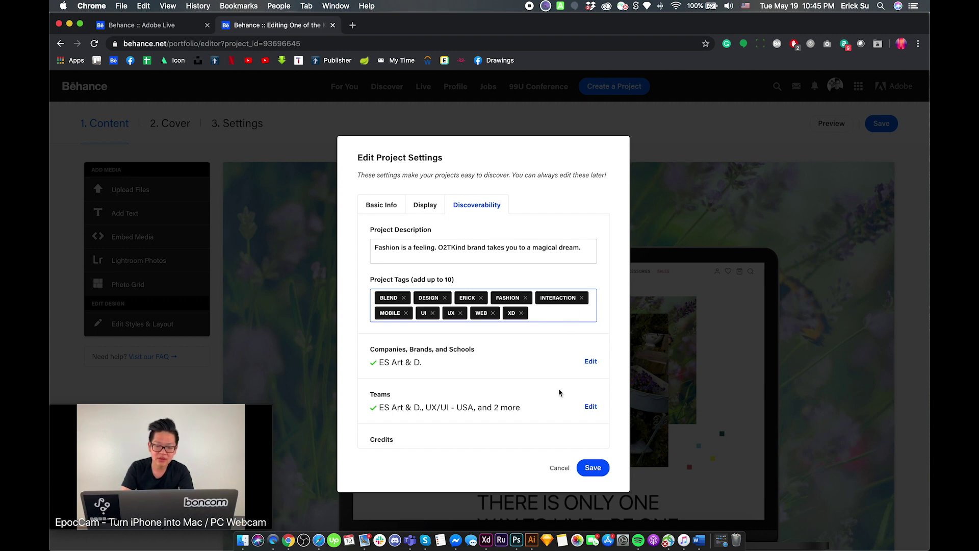
Cancel the Edit Project Settings dialog without saving any changes.
left_click(559, 468)
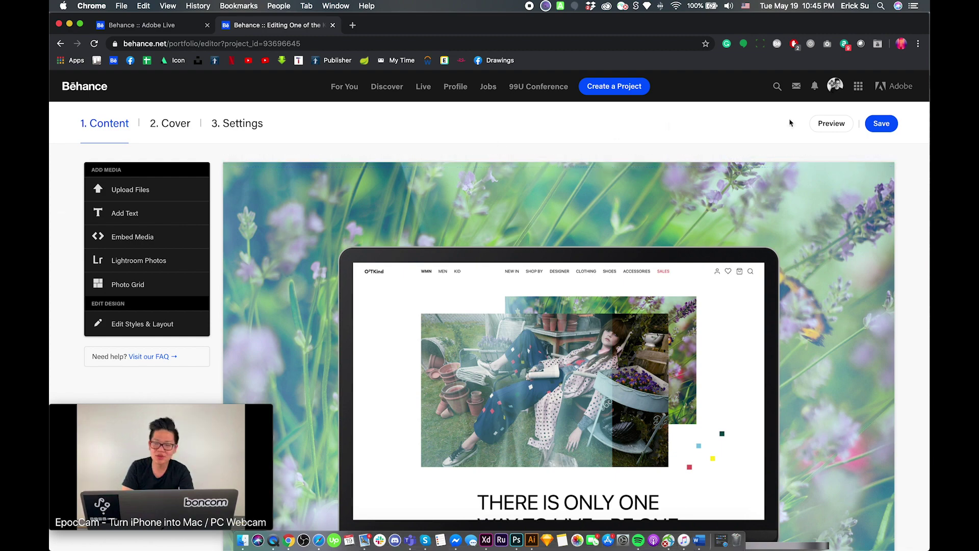